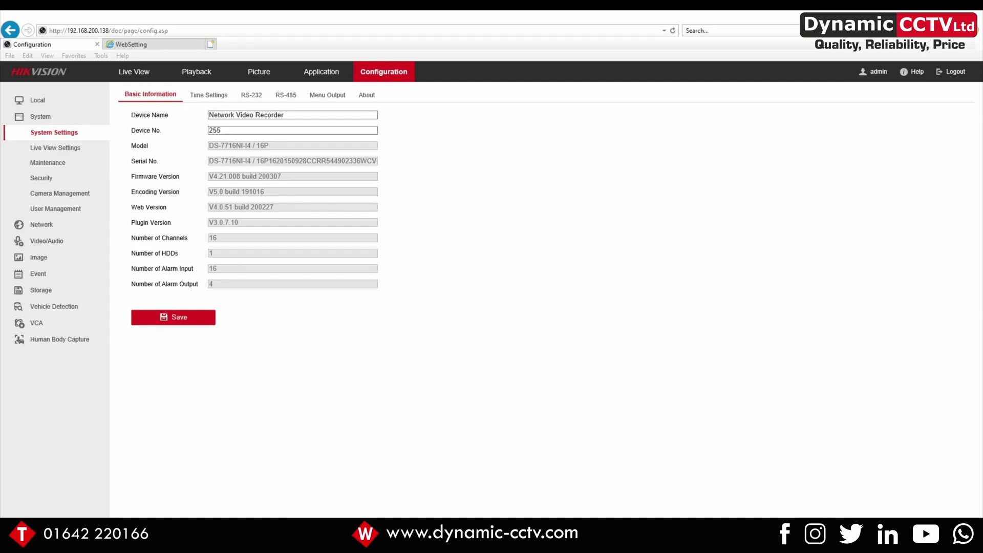
# Switch to the File Explorer folder with IPSpeaker_Tool and NAManager and clear the file selection
pyautogui.hotkey('alt', 'Tab')
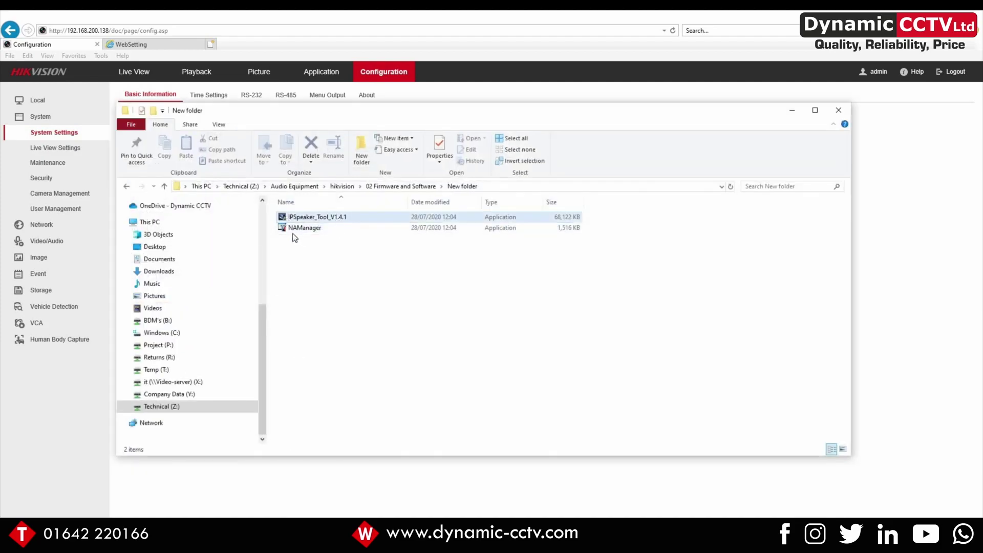
pyautogui.click(294, 235)
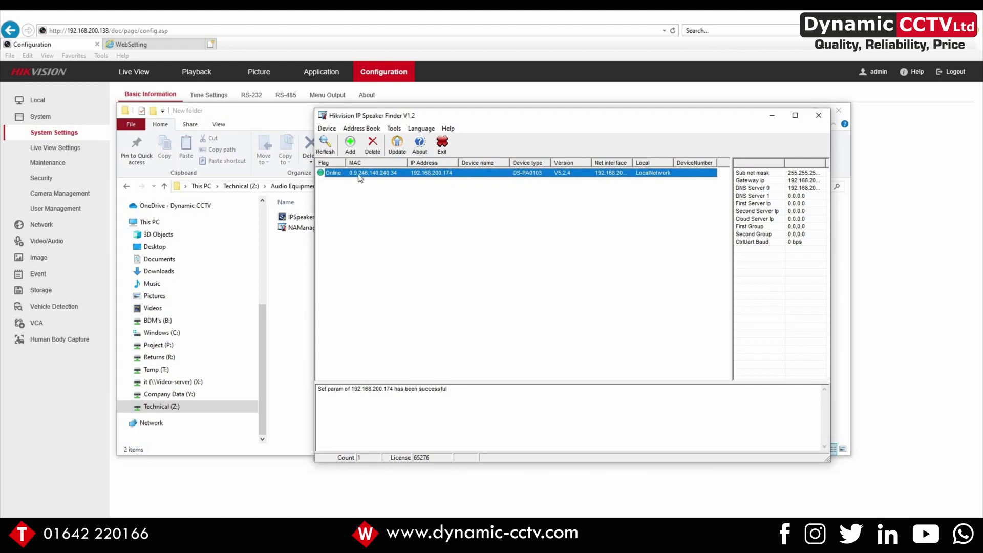
# Refresh the speaker list and open BaseParam for the speaker at 192.168.200.174
pyautogui.click(323, 144)
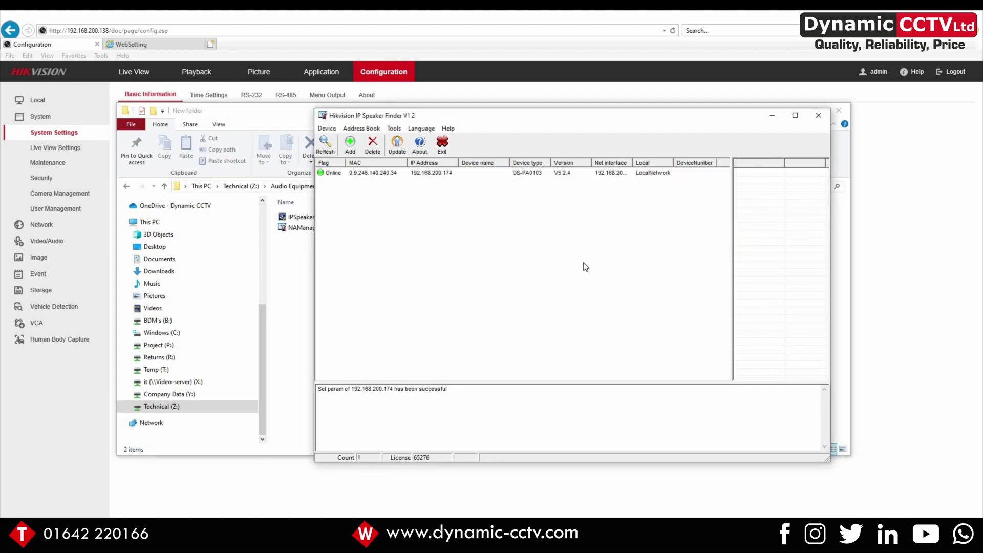
pyautogui.click(421, 173)
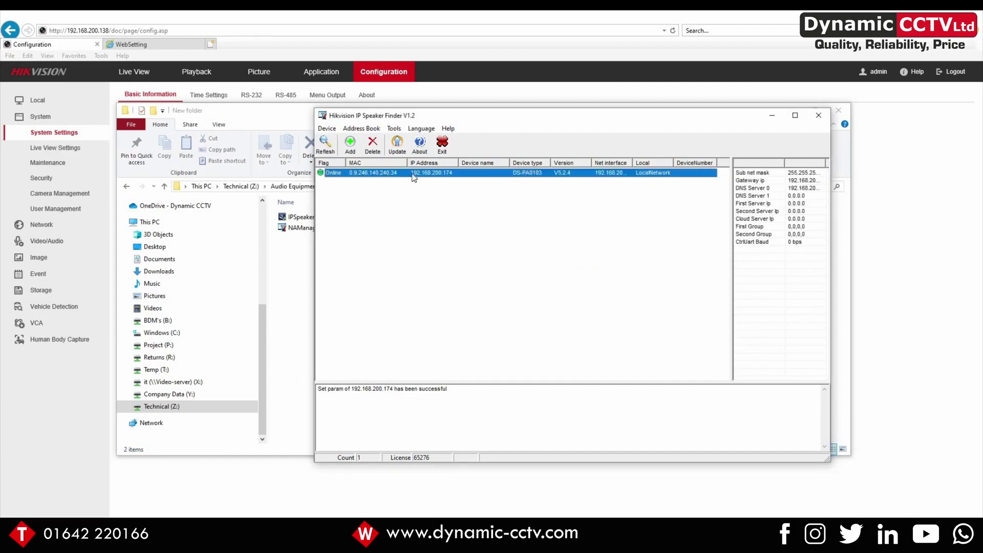
pyautogui.doubleClick(414, 176)
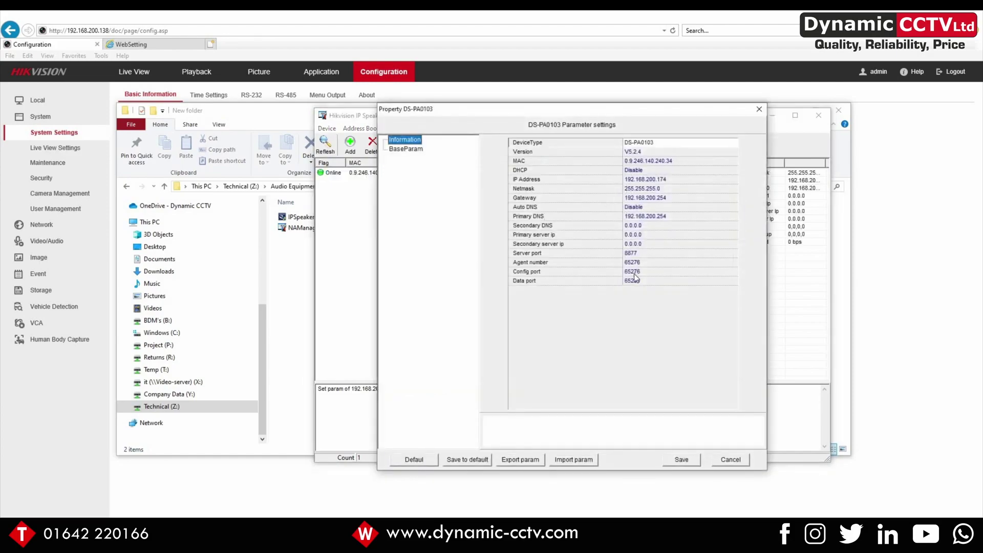
pyautogui.click(400, 149)
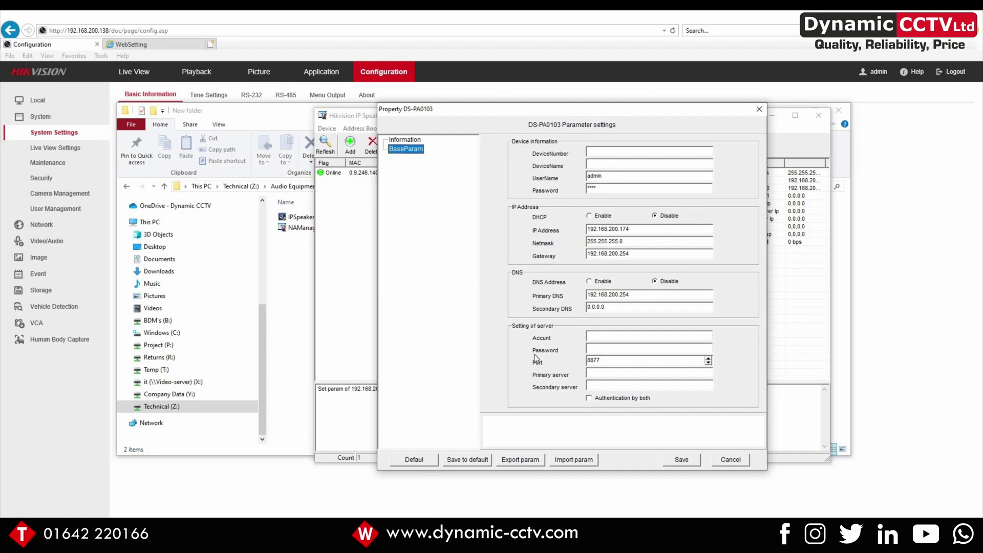
# Enter server account admin, the server password, and primary server 192.168.200.138
pyautogui.click(595, 337)
pyautogui.write('admin')
pyautogui.press('Tab')
pyautogui.write('*********')
pyautogui.click(595, 373)
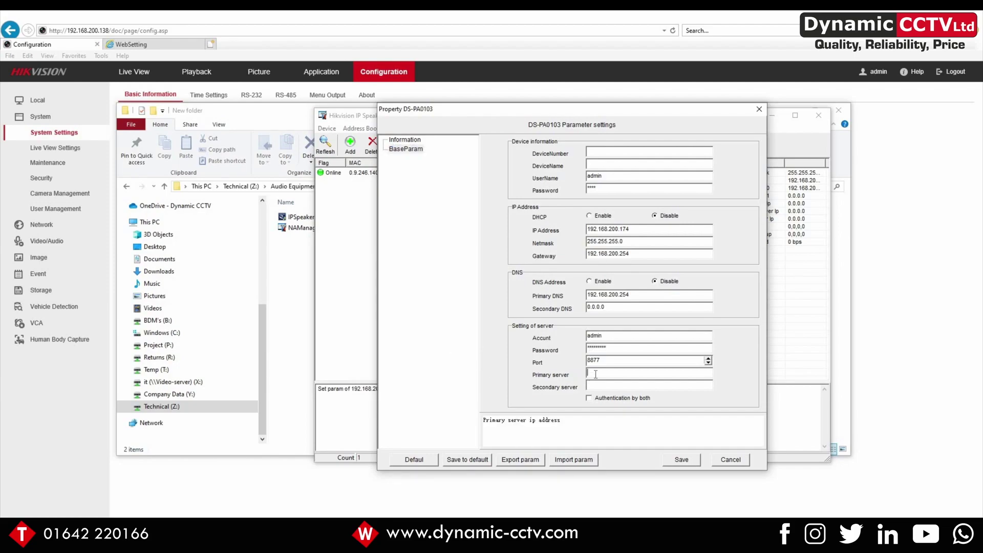
pyautogui.write('192.168.200.138')
# Save the speaker parameters and log in with the device password to apply them
pyautogui.click(678, 460)
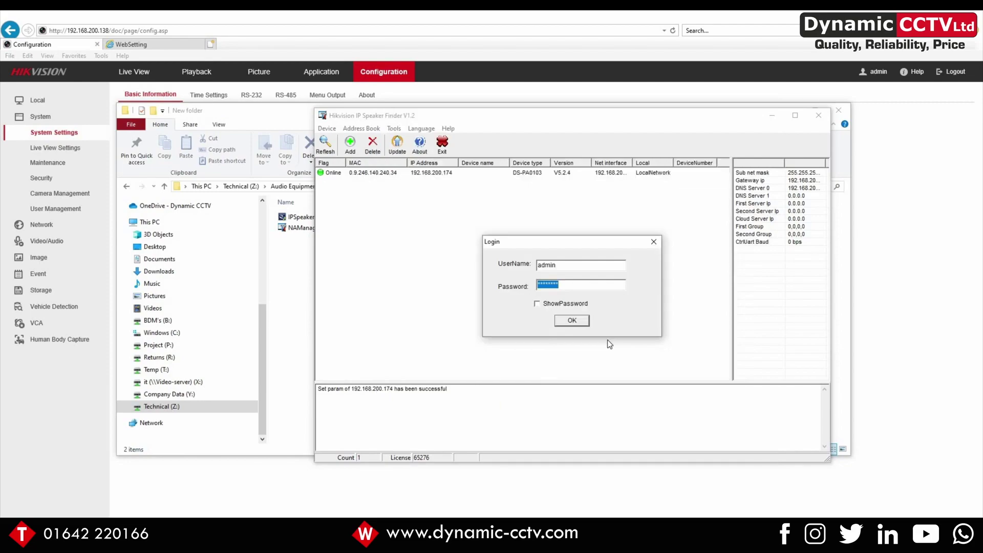
pyautogui.press('BackSpace')
pyautogui.write('****')
pyautogui.click(572, 321)
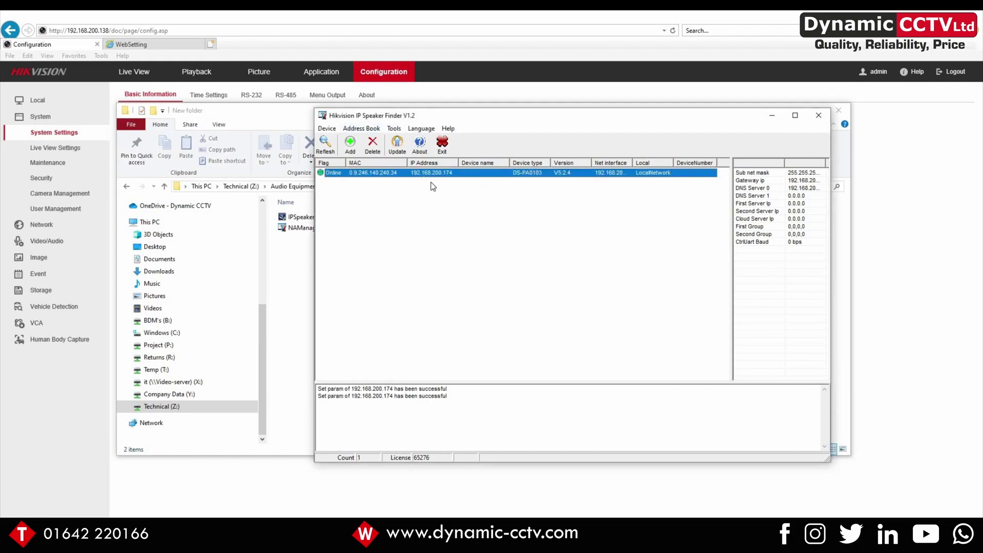
pyautogui.moveTo(520, 120); pyautogui.dragTo(551, 119)
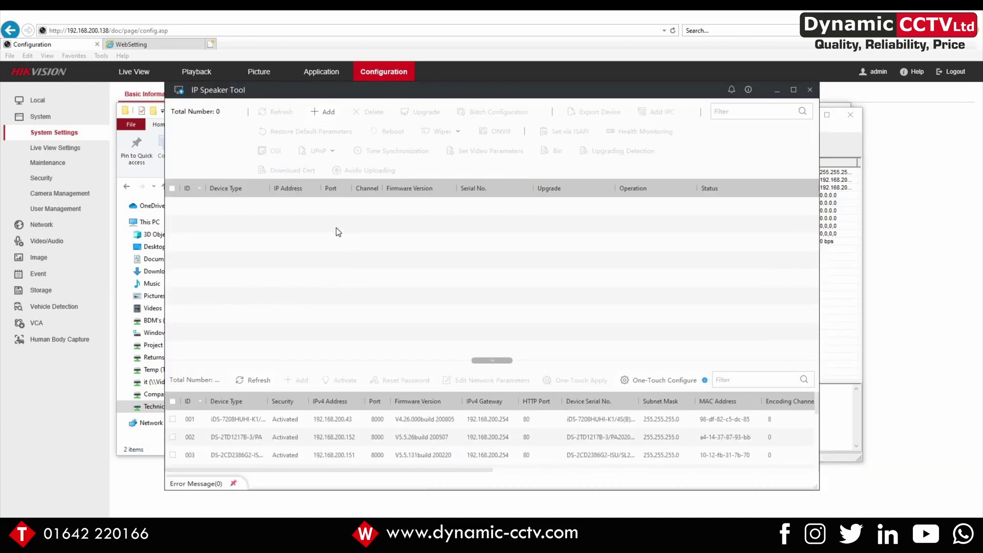
# Add the NVR at 192.168.200.138, port 8000, with its password to the device list
pyautogui.click(328, 111)
pyautogui.write('1')
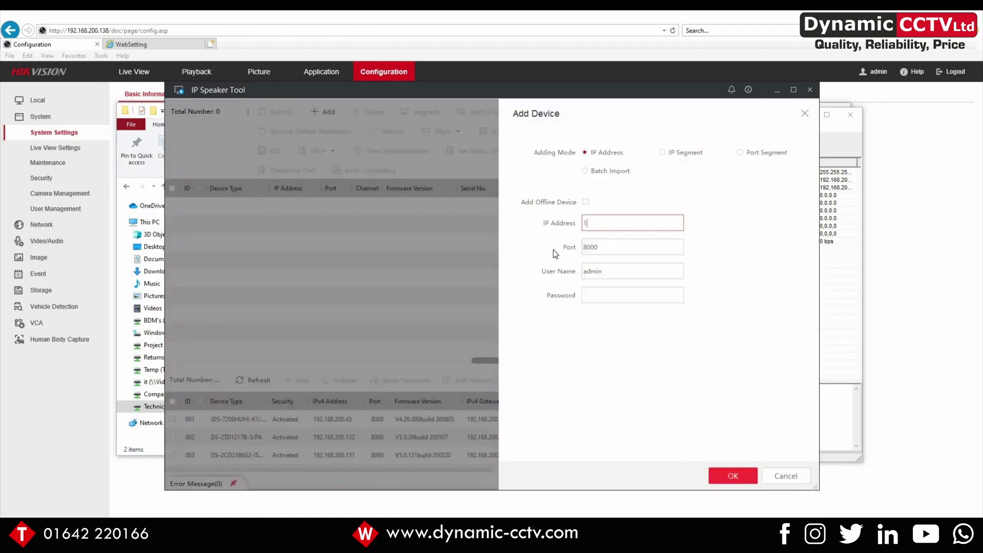
pyautogui.write('92.168.200.138')
pyautogui.press('Tab')
pyautogui.press('Tab')
pyautogui.press('Tab')
pyautogui.write('*********')
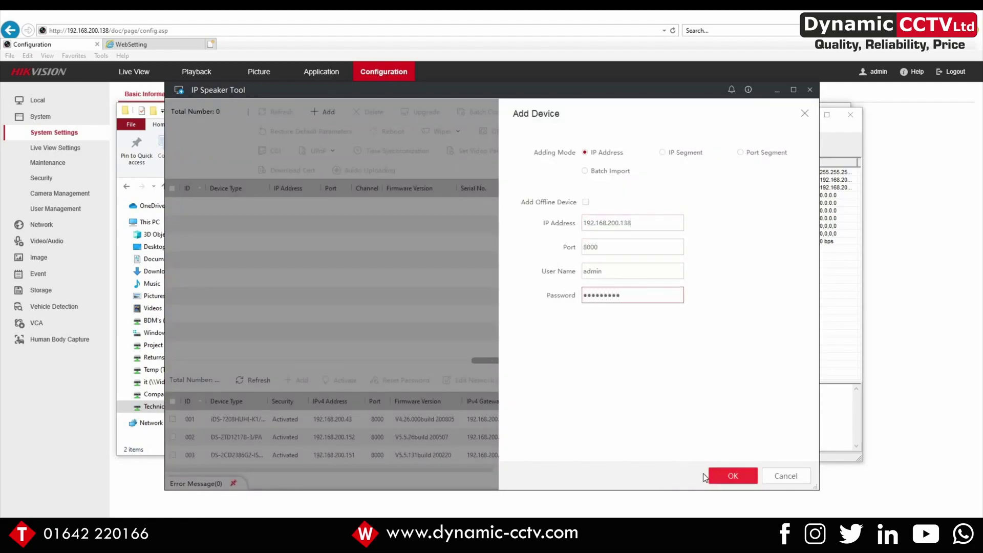
pyautogui.click(737, 479)
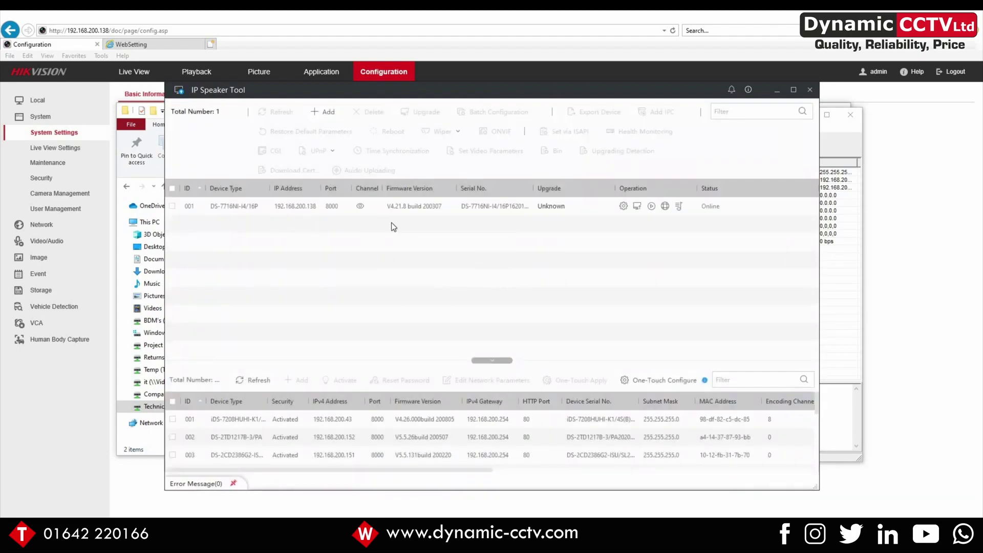
# Select the NVR and record a new voice message in Audio Uploading
pyautogui.click(172, 206)
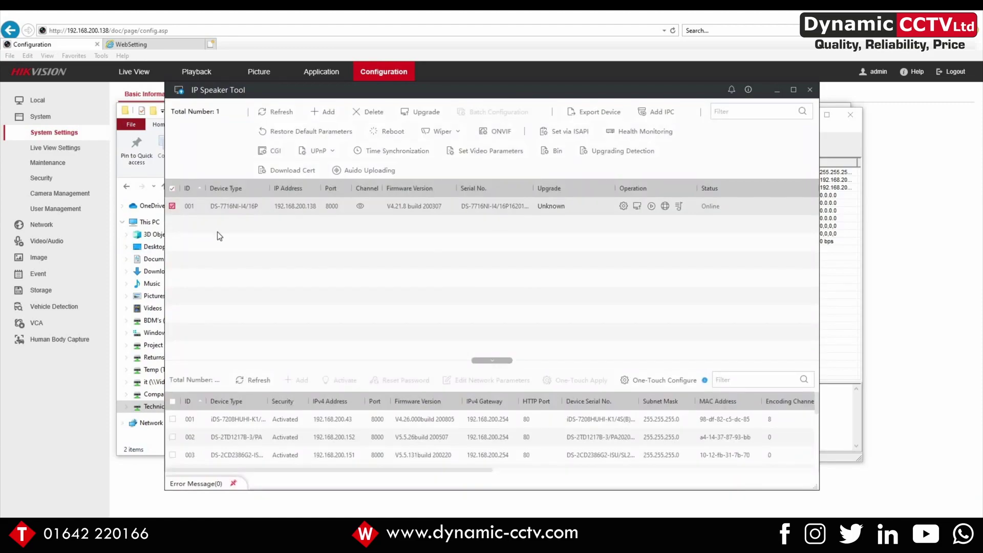
pyautogui.click(371, 171)
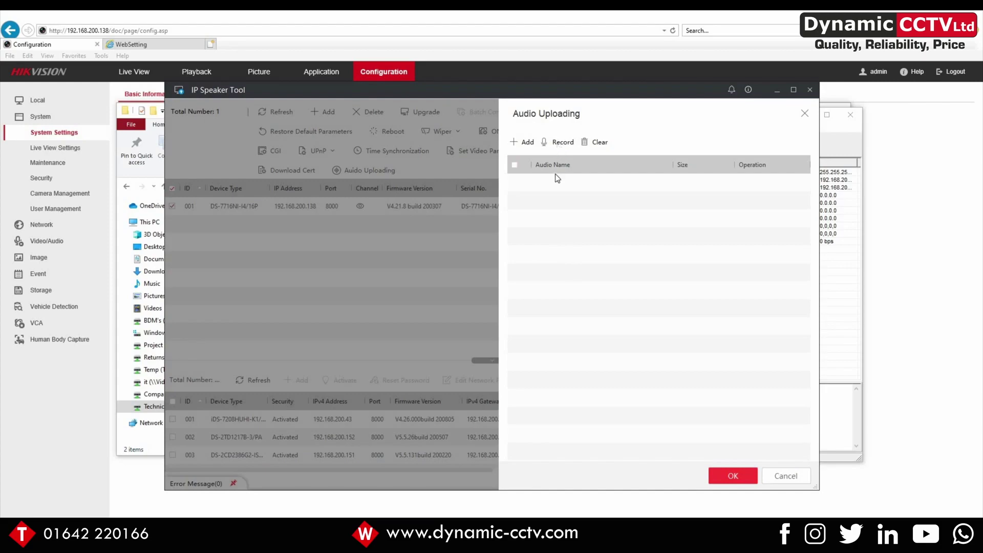
pyautogui.click(562, 146)
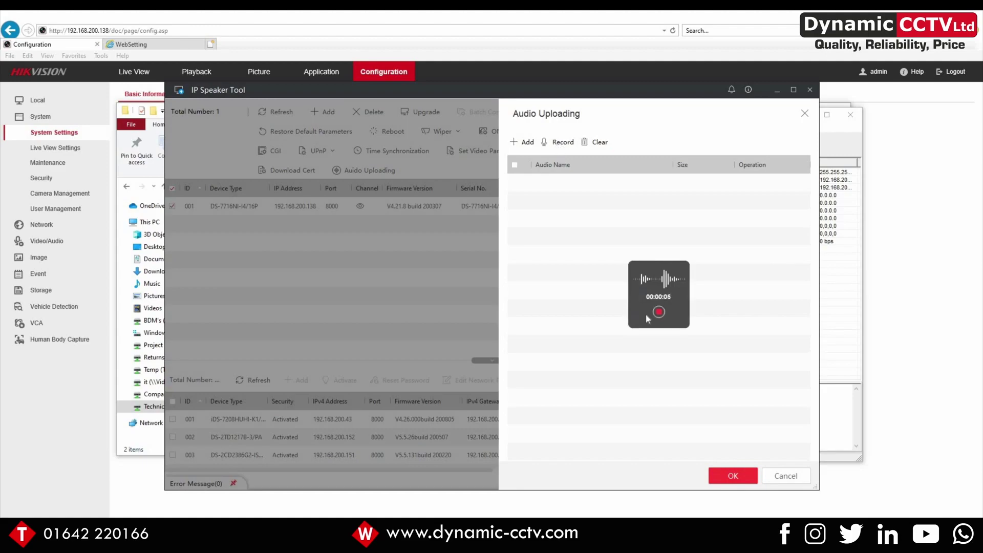
pyautogui.click(658, 312)
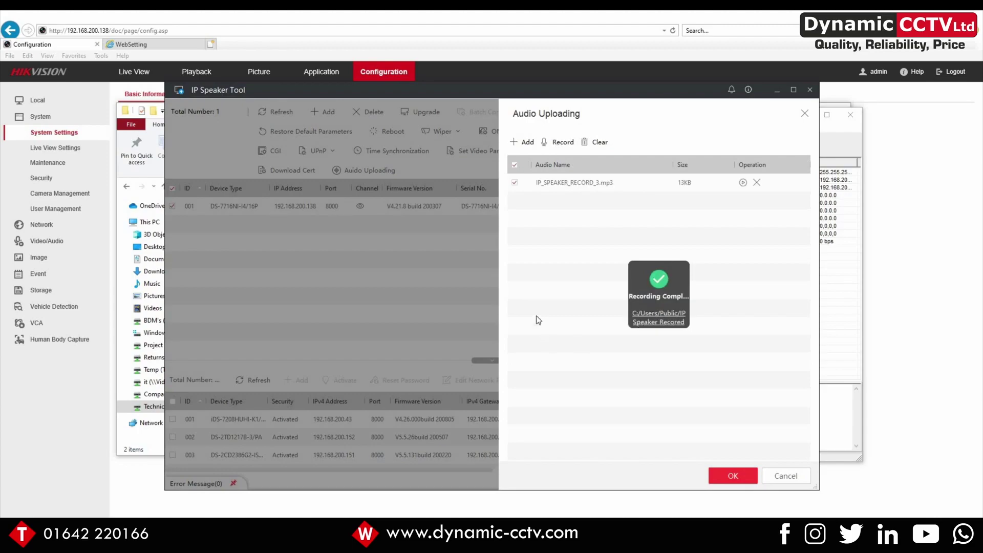
# Upload IP_SPEAKER_RECORD_3.mp3 to the NVR and confirm its upload status in Audio Details
pyautogui.click(584, 190)
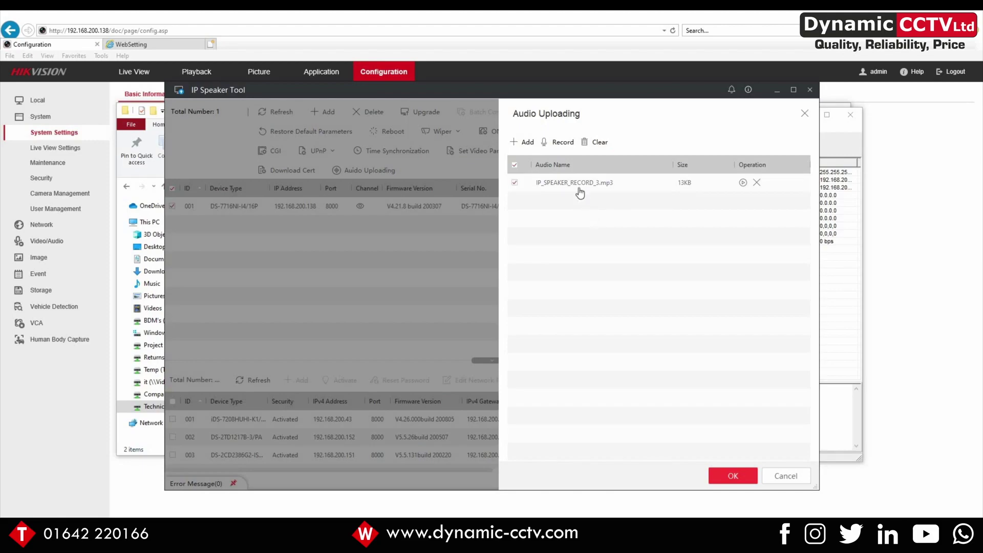
pyautogui.click(733, 476)
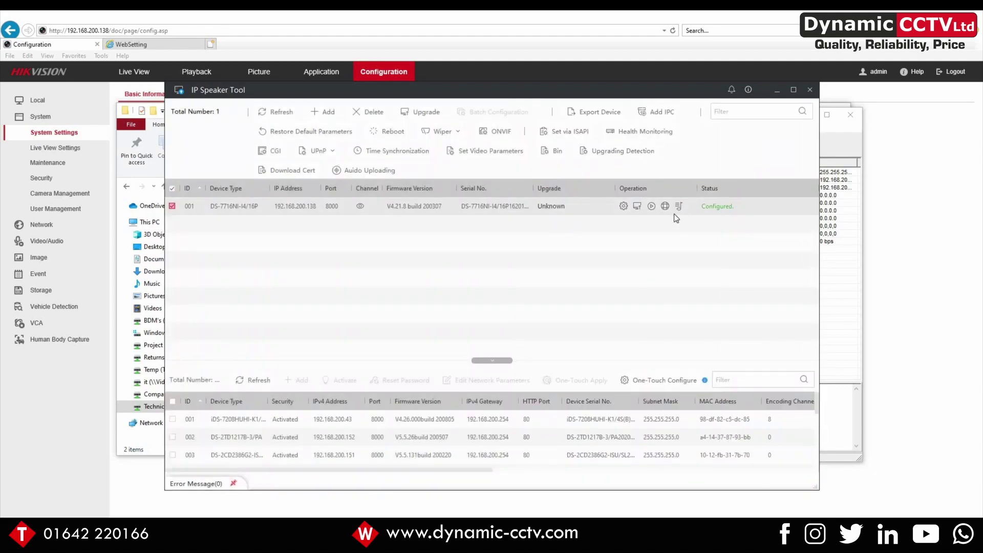
pyautogui.click(679, 207)
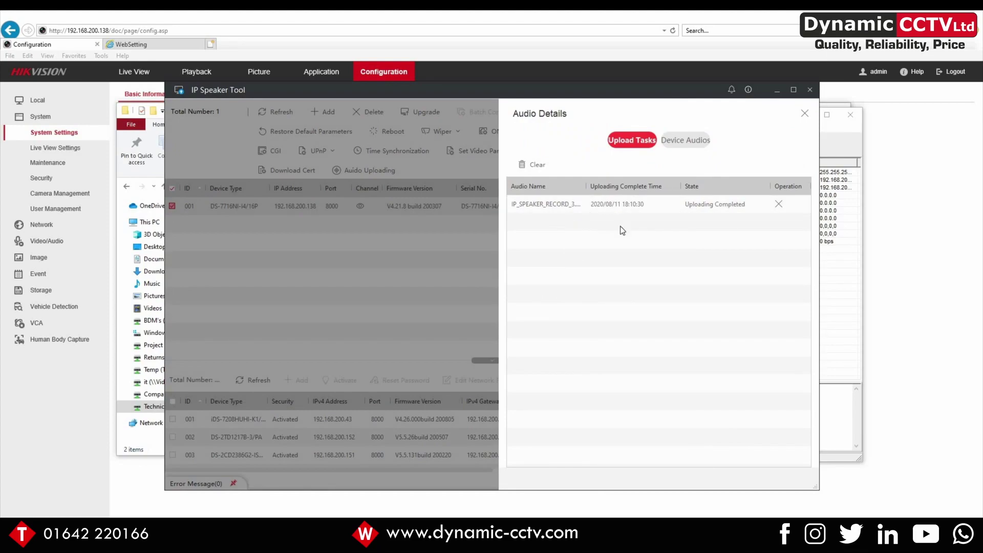
pyautogui.click(804, 114)
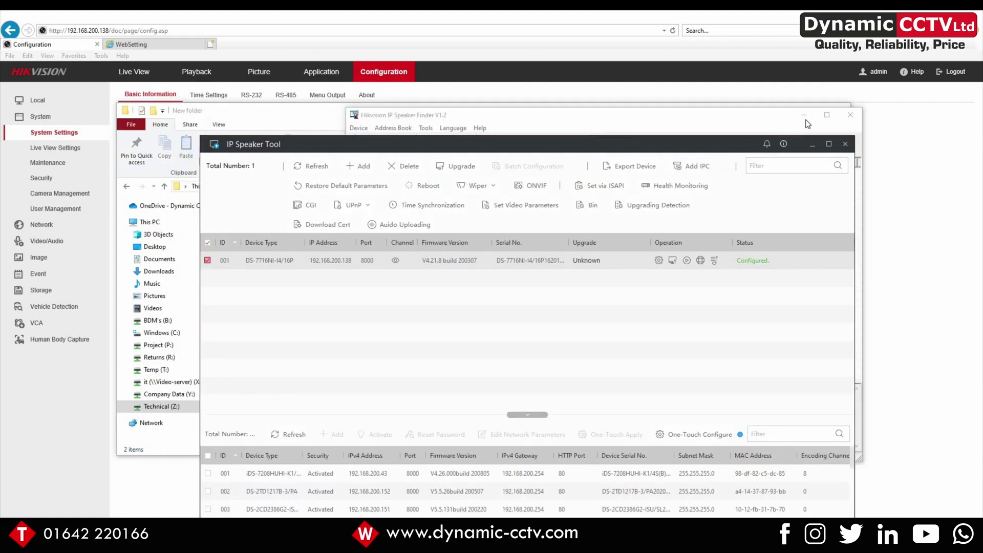
# Return to the NVR and open IP Speaker slot 1 under Network > Basic Settings
pyautogui.click(808, 124)
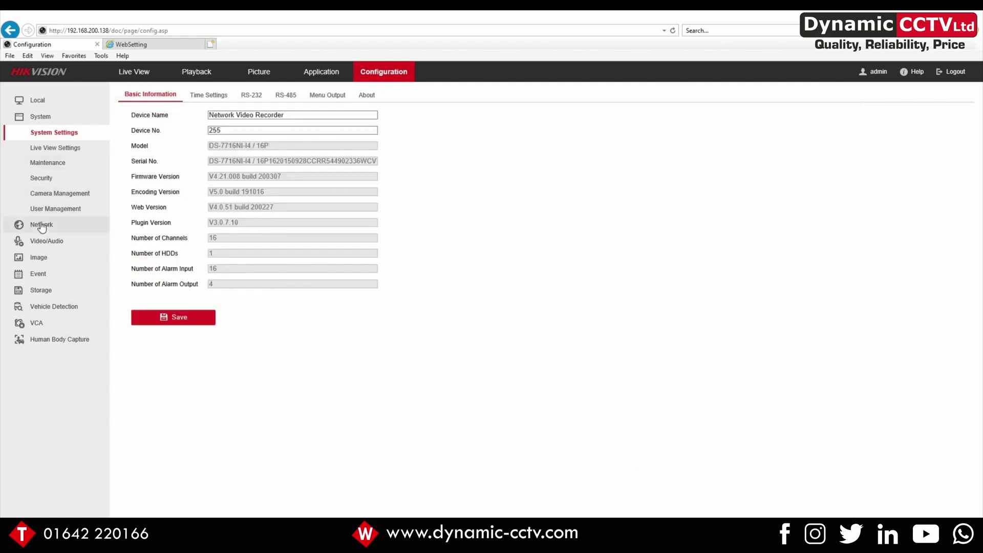
pyautogui.click(41, 225)
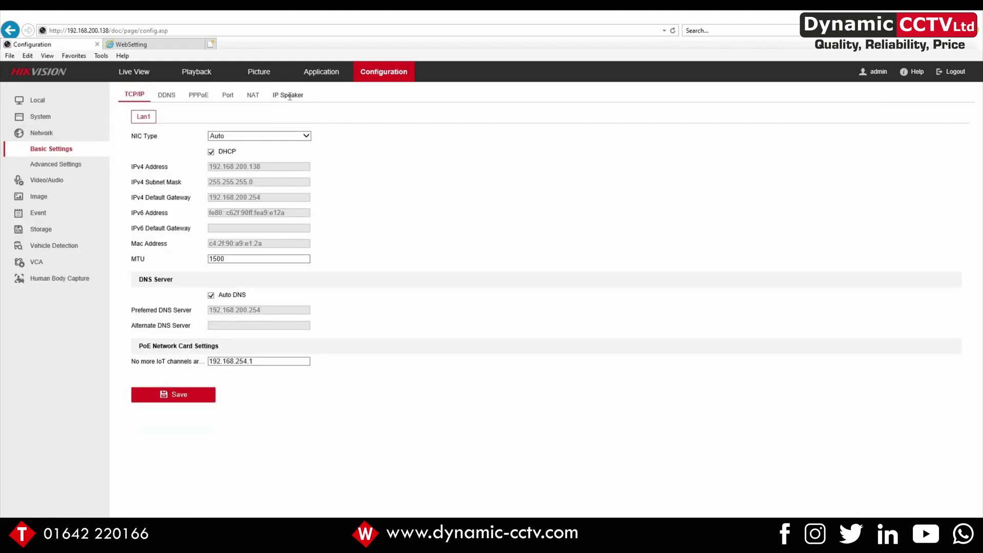
pyautogui.click(290, 96)
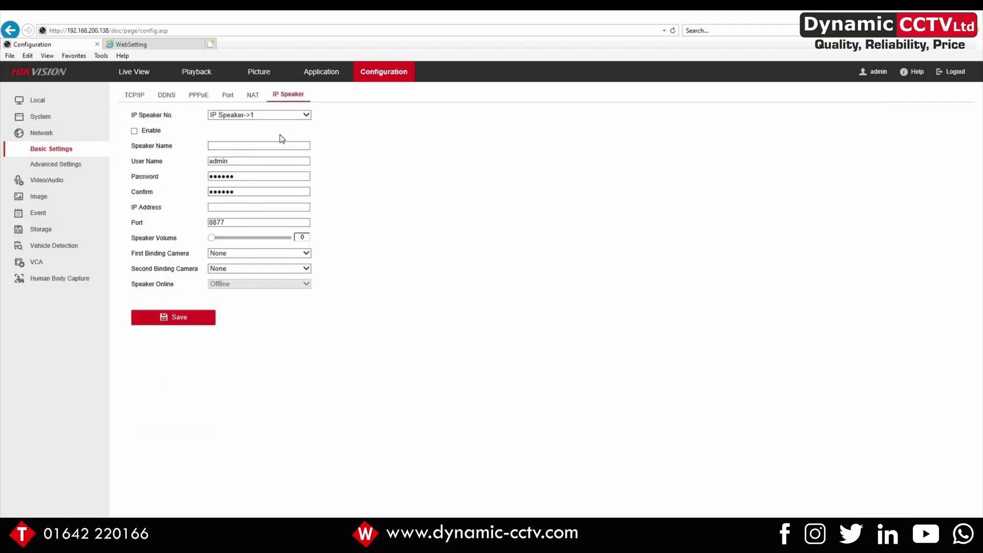
pyautogui.click(307, 115)
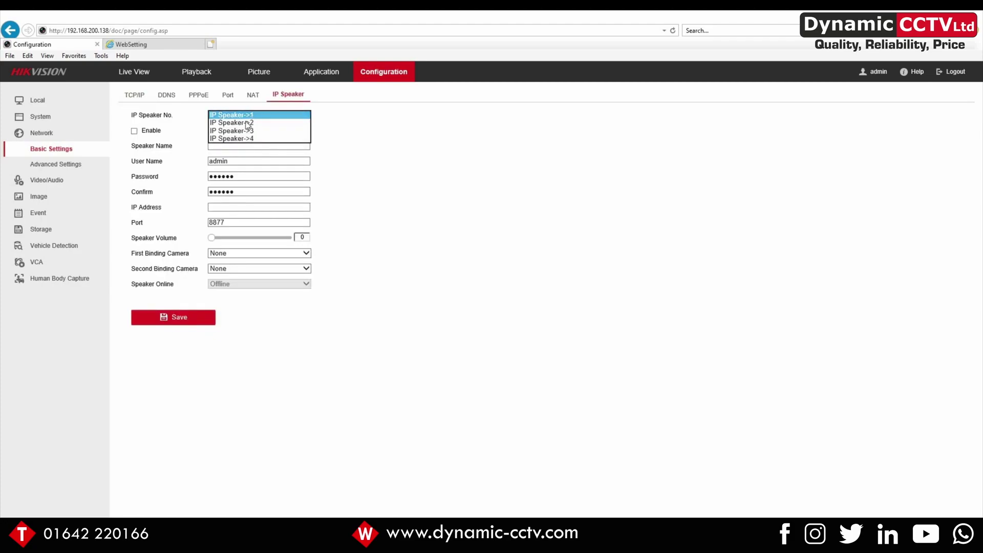
pyautogui.click(222, 149)
# Name speaker 1 'test' at 192.168.200.174, set volume 90, enable and save it
pyautogui.click(221, 146)
pyautogui.write('t')
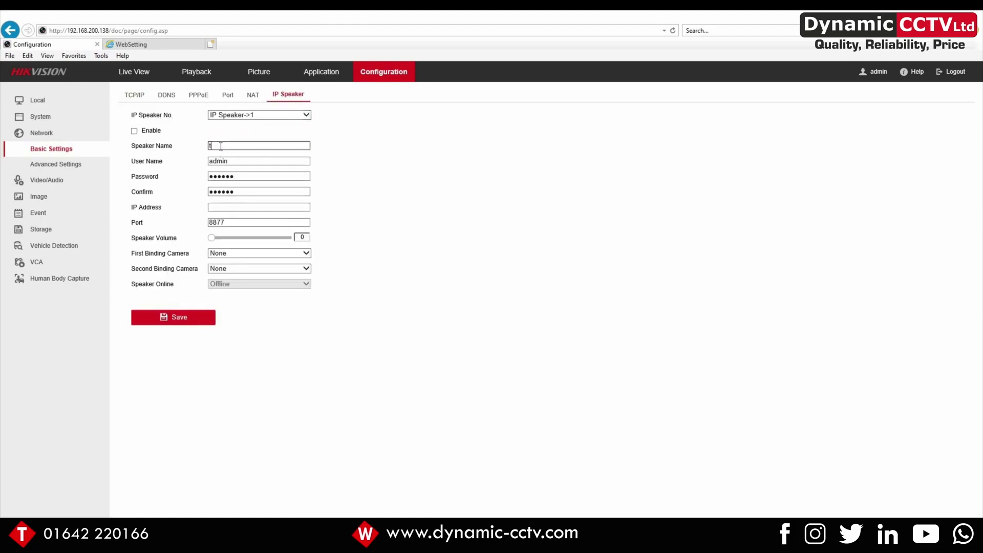
pyautogui.write('est')
pyautogui.click(216, 207)
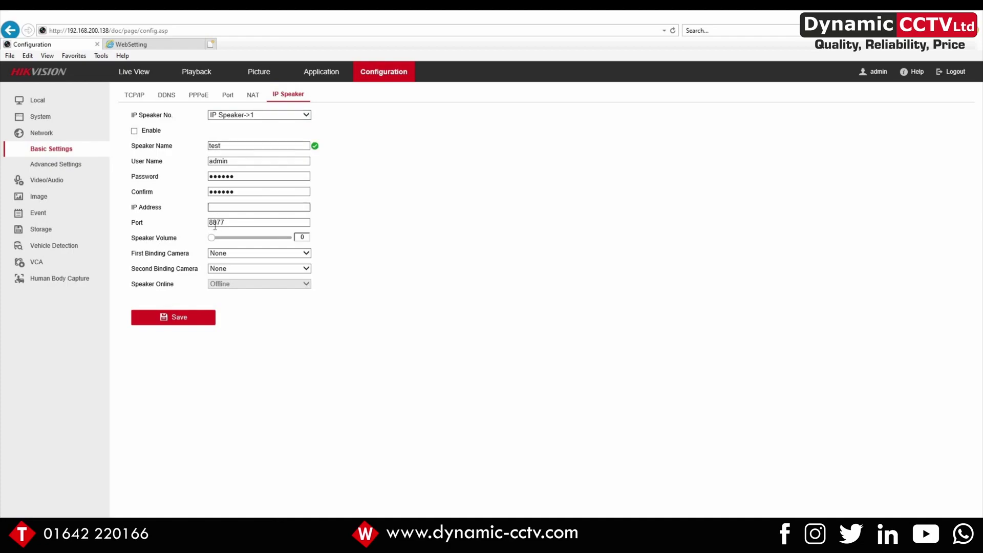
pyautogui.write('192')
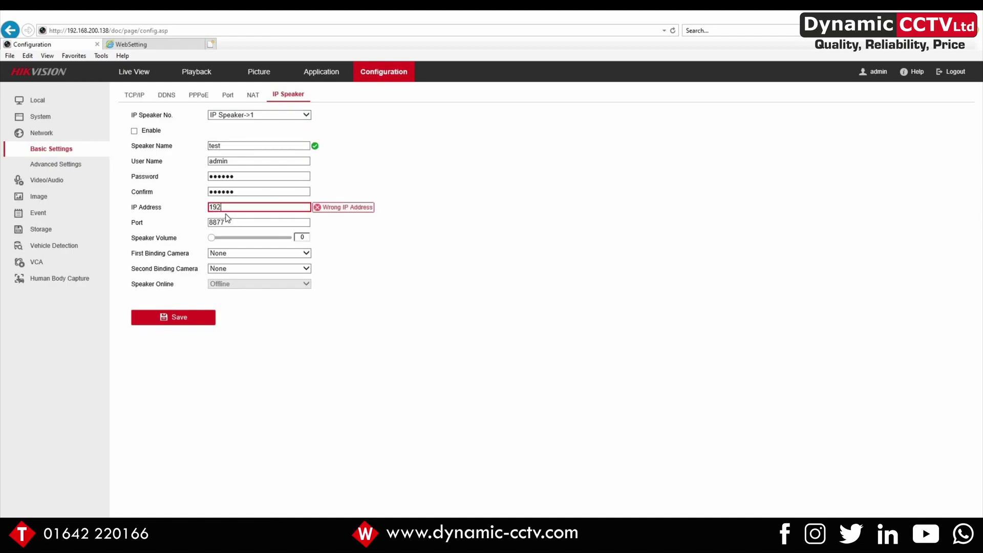
pyautogui.write('.168.200.174')
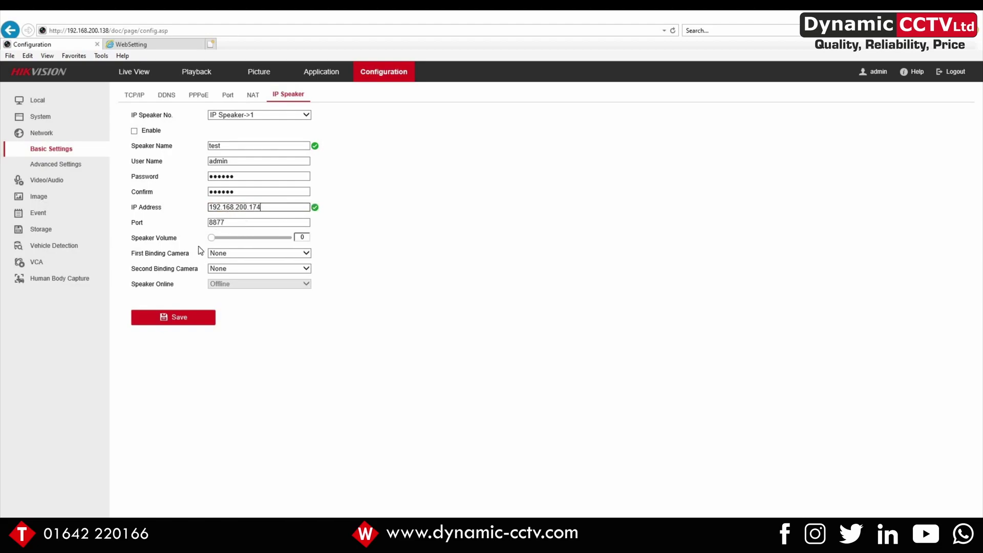
pyautogui.moveTo(211, 238); pyautogui.dragTo(267, 244)
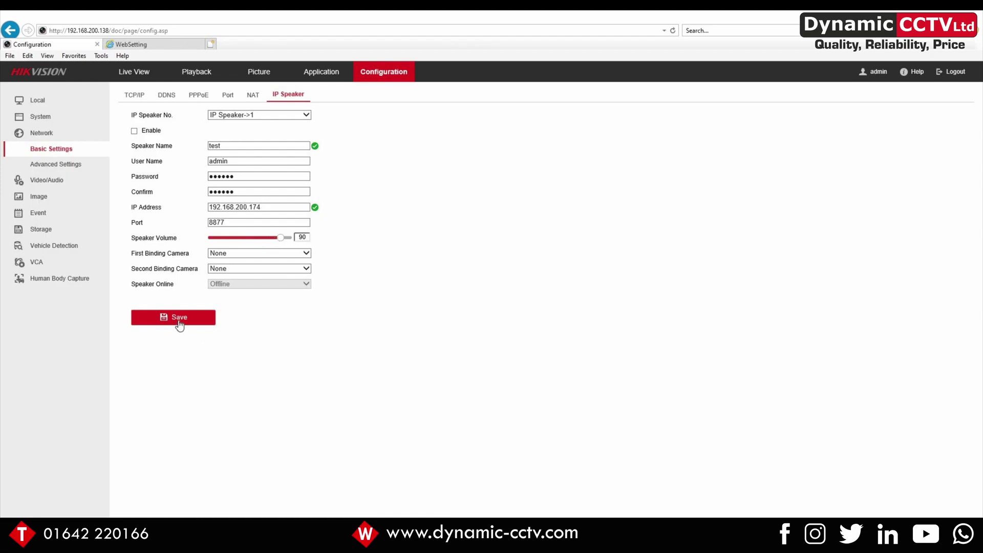
pyautogui.click(135, 130)
pyautogui.click(180, 319)
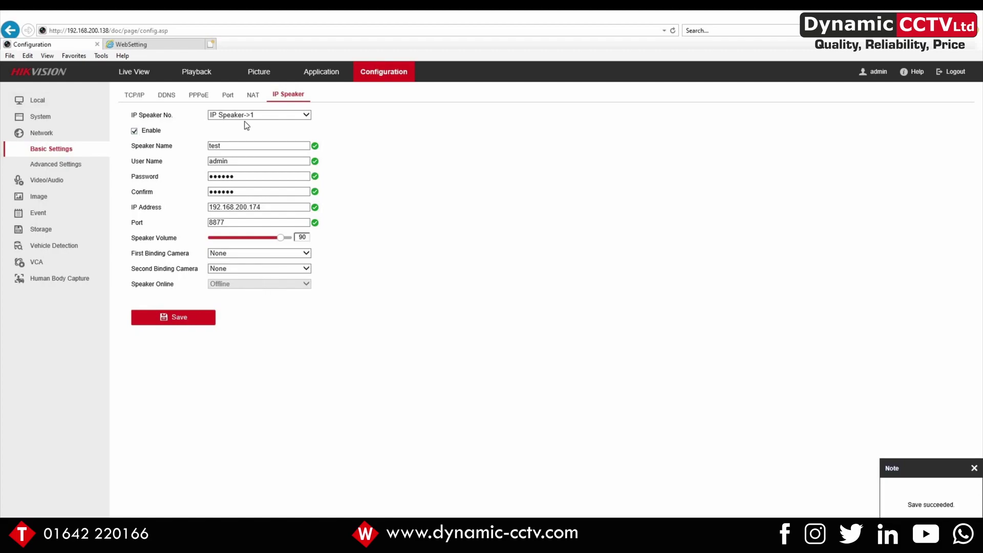
pyautogui.click(275, 118)
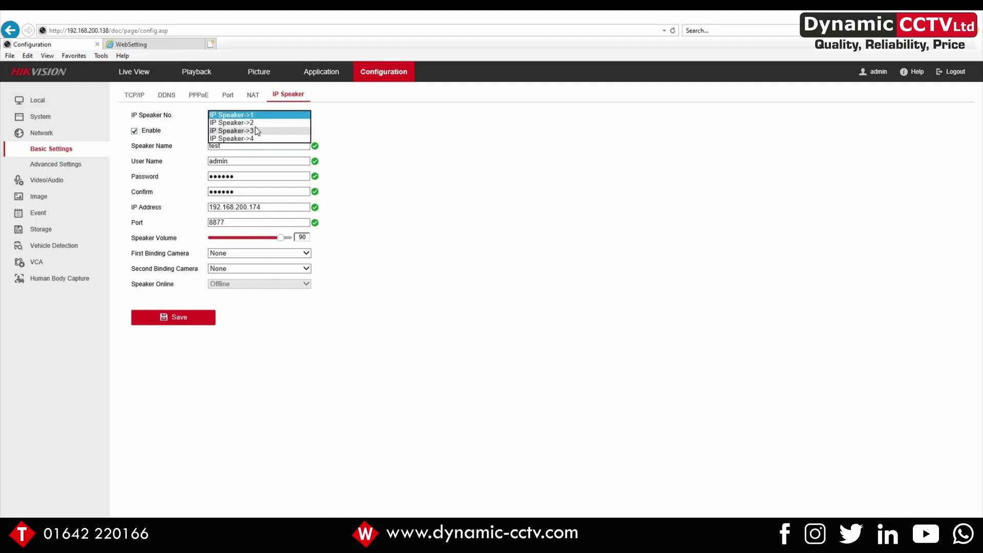
pyautogui.click(255, 115)
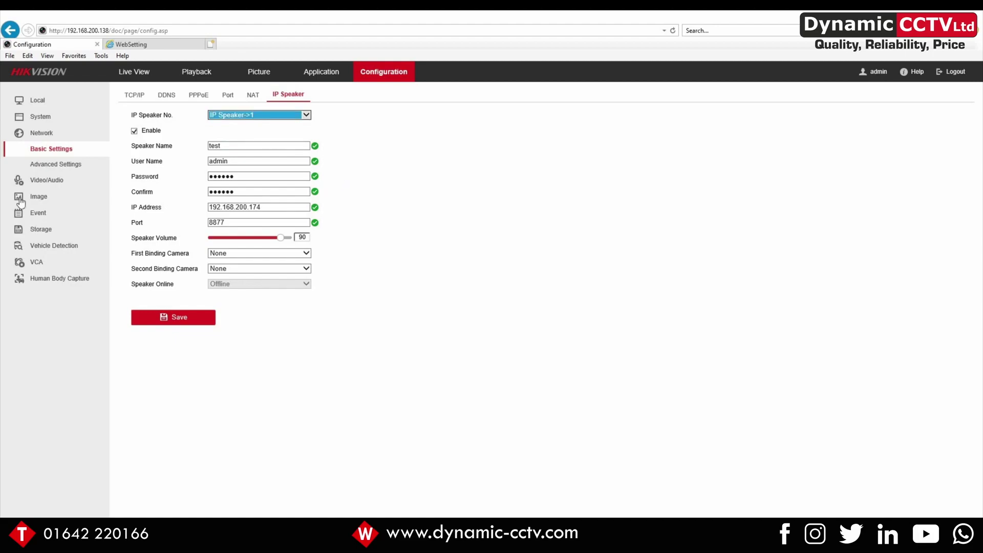
# Open Smart Event Line Crossing Detection for camera [D2] Test, dismissing the unsupported-function notices
pyautogui.click(38, 216)
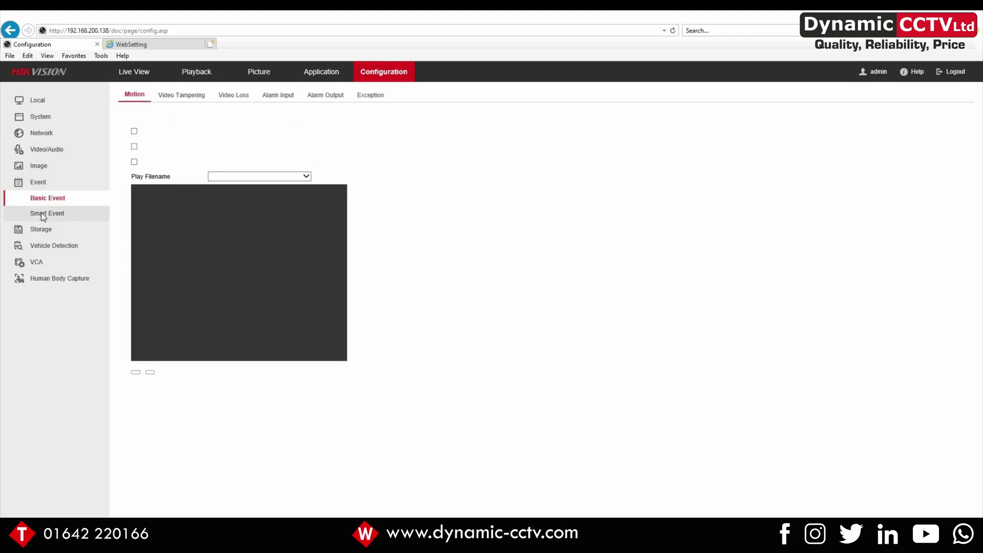
pyautogui.click(42, 213)
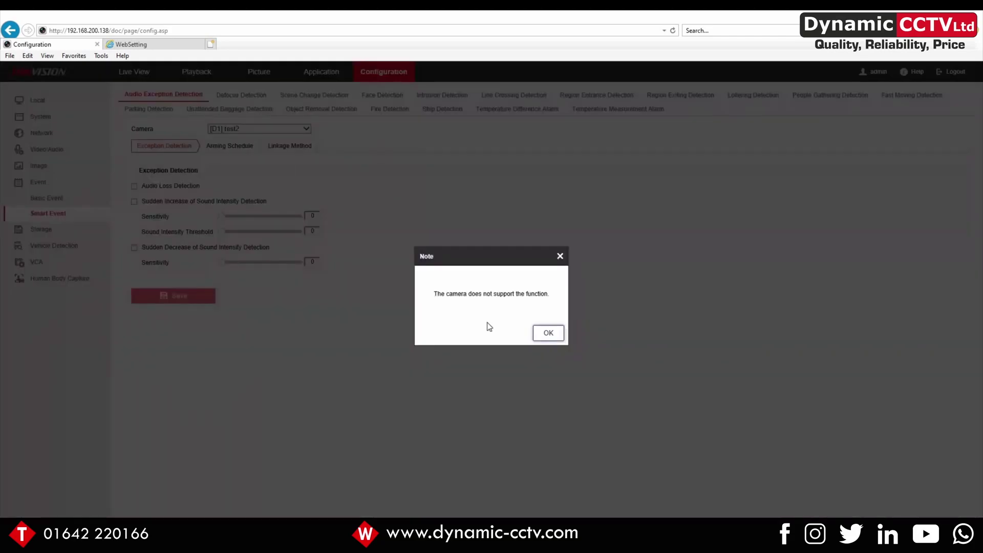
pyautogui.click(547, 334)
pyautogui.click(262, 130)
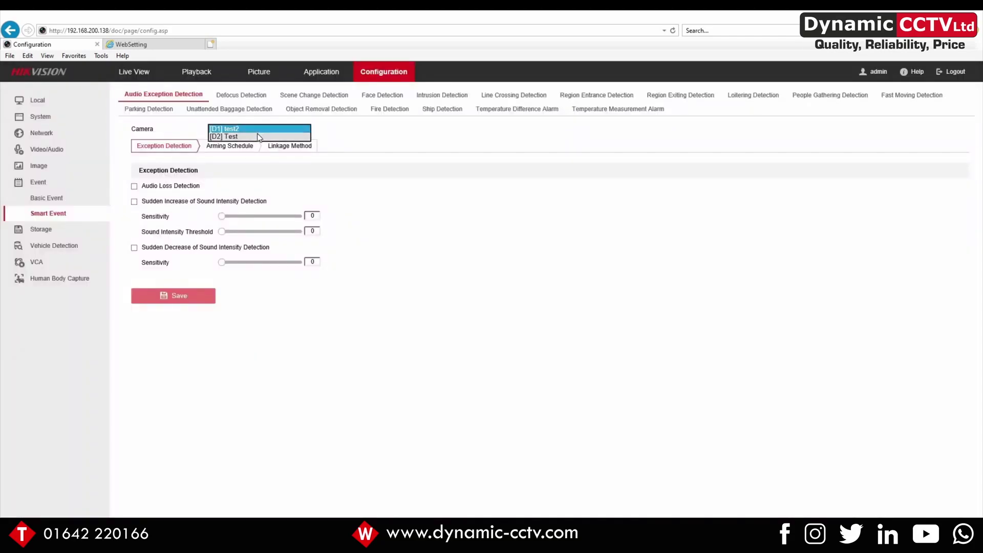
pyautogui.click(259, 137)
pyautogui.click(546, 334)
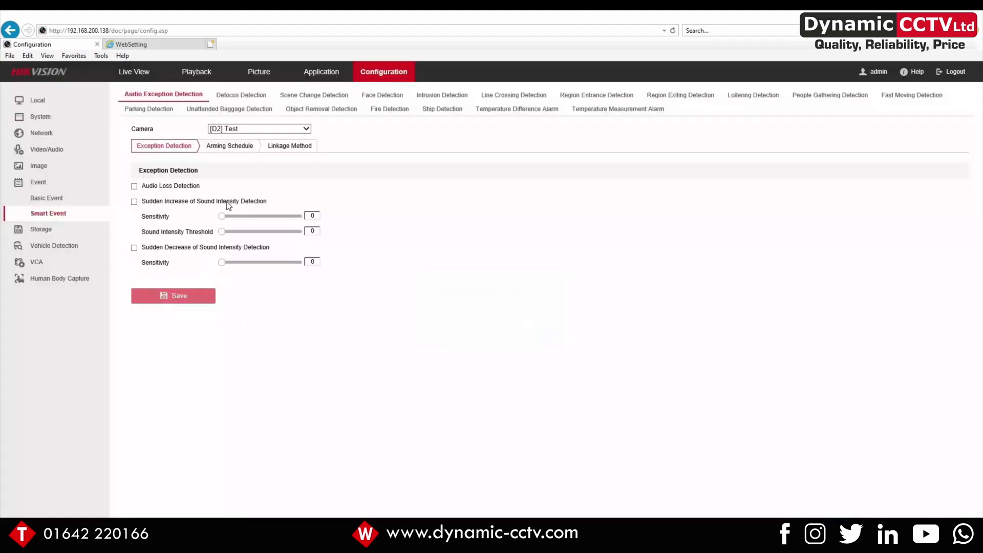
pyautogui.click(517, 94)
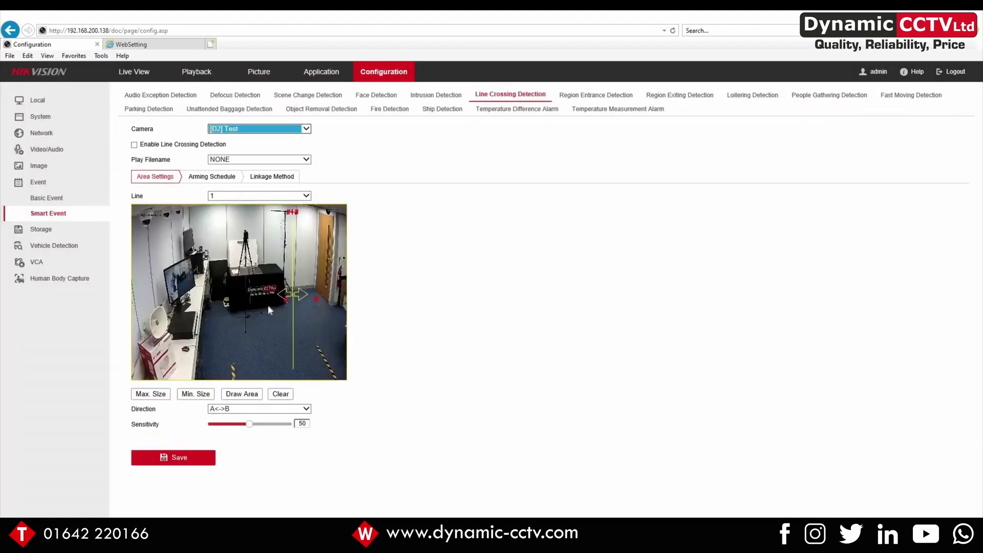
# Shift the crossing line left, enable detection, set Play Filename to IP_SPEAKER_RECORD_3, and save
pyautogui.moveTo(294, 293); pyautogui.dragTo(261, 300)
pyautogui.click(134, 145)
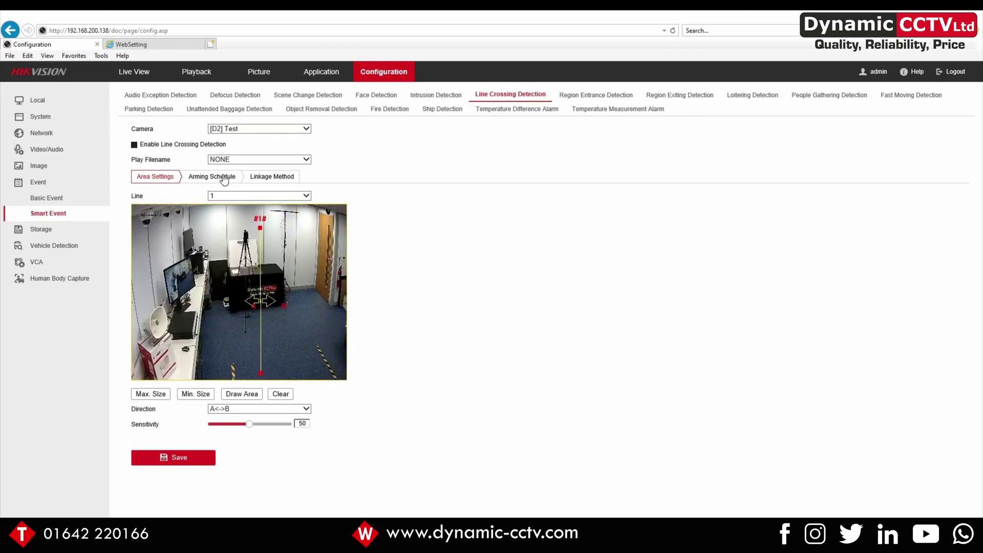
pyautogui.click(306, 159)
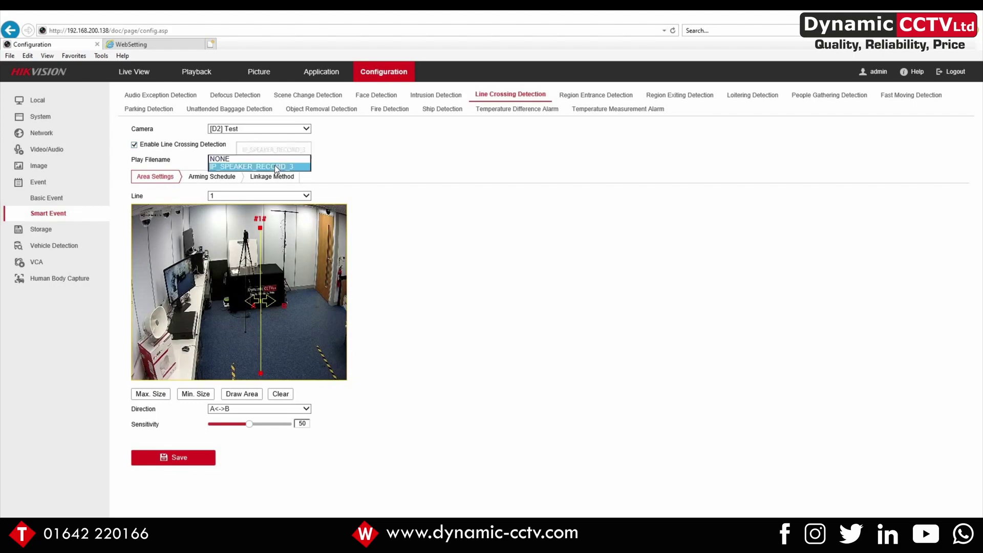
pyautogui.click(275, 166)
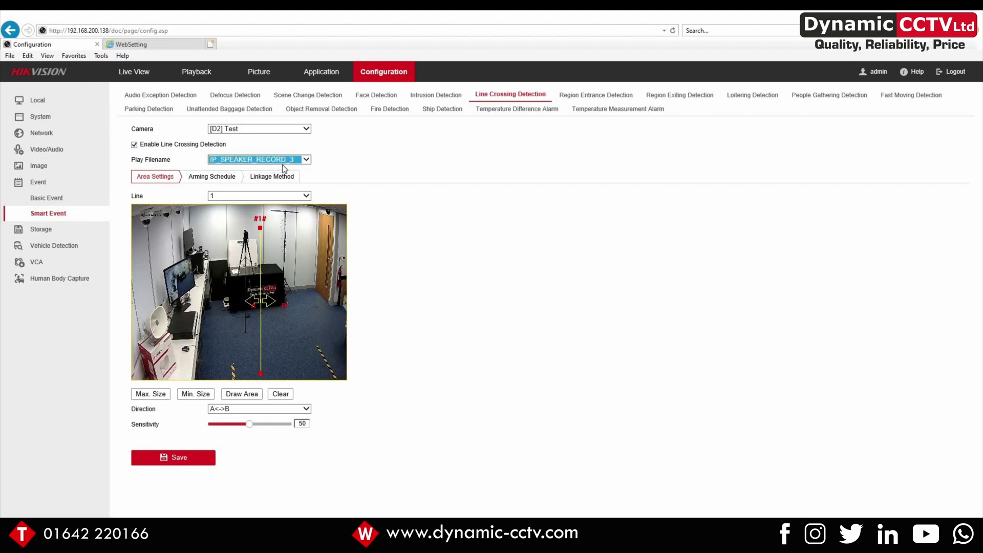
pyautogui.click(177, 461)
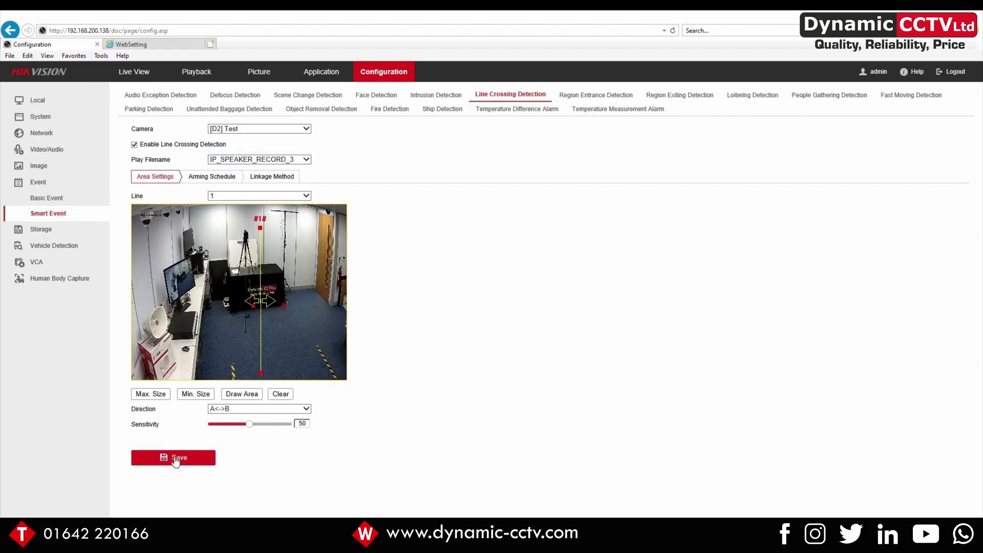
pyautogui.click(271, 180)
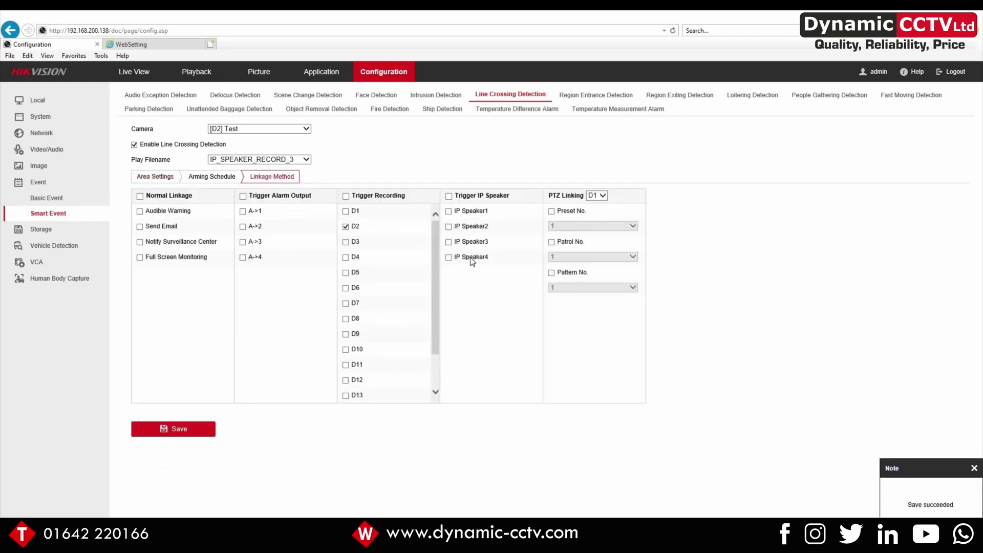
# Tick IP Speaker1 as a line crossing trigger, save, and go back to Area Settings
pyautogui.click(449, 211)
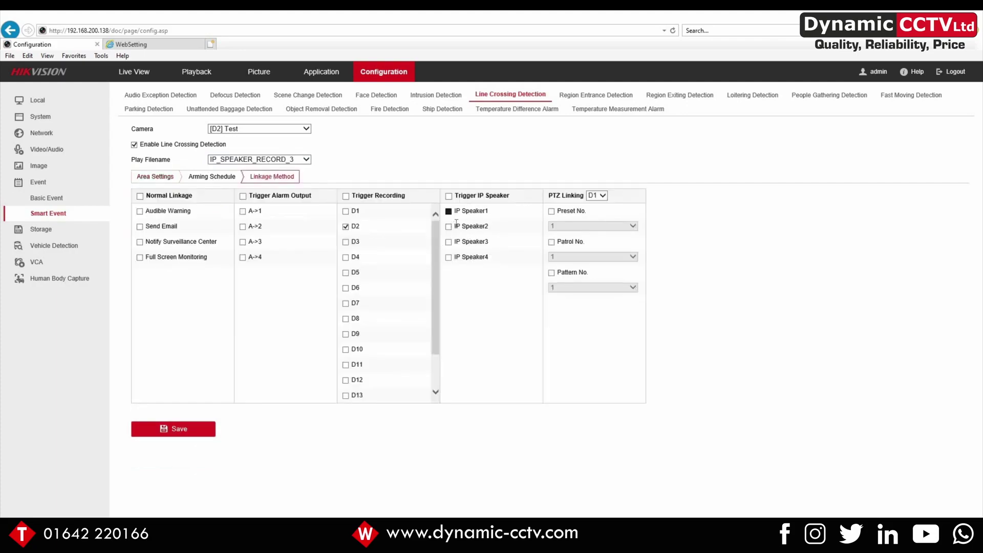
pyautogui.click(177, 432)
pyautogui.click(145, 178)
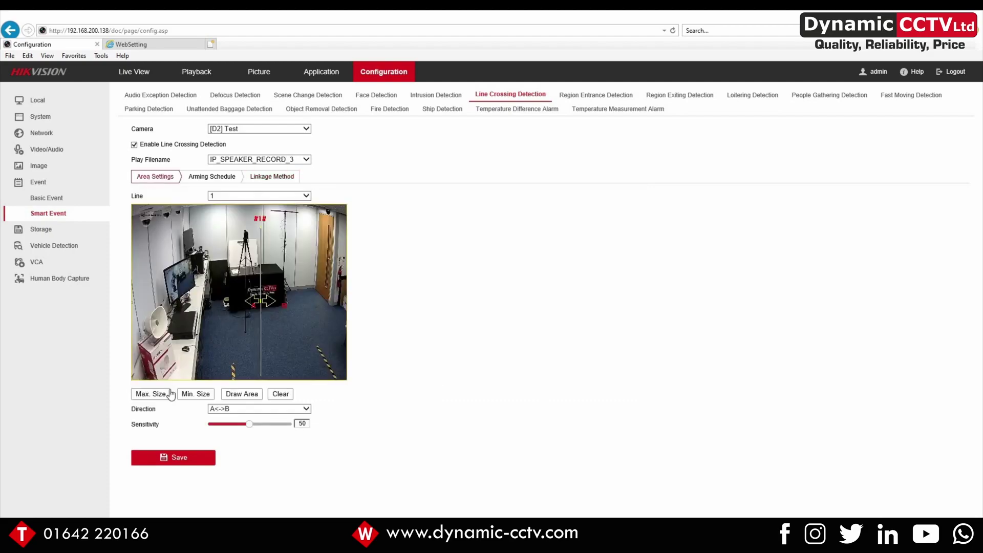